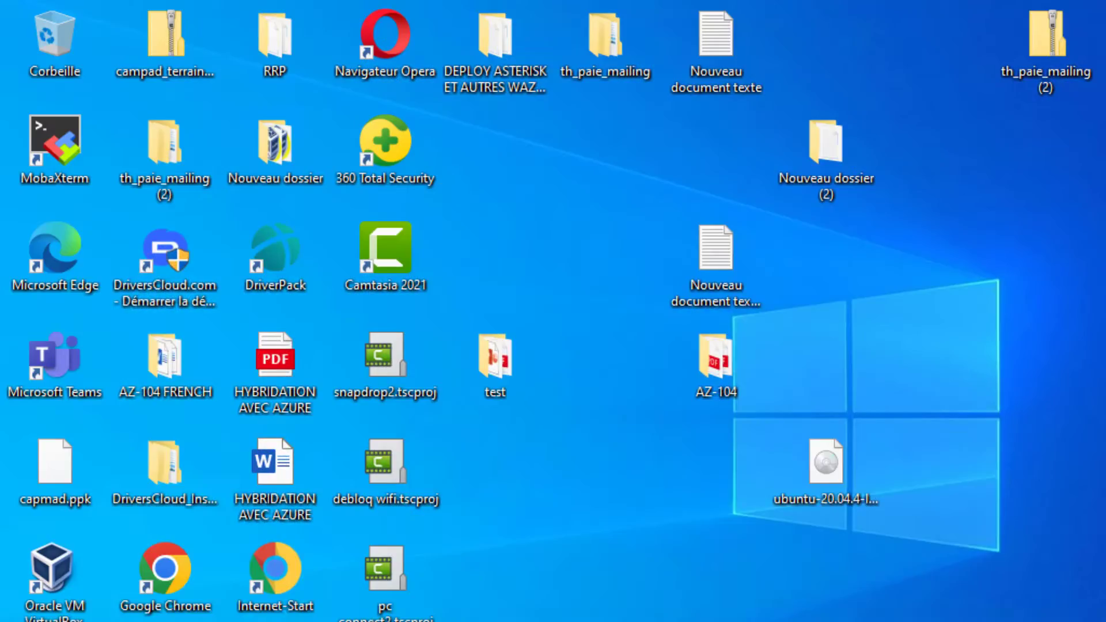
Open Windows PowerShell and run ipconfig to look up the computer's IP address
key(super+s)
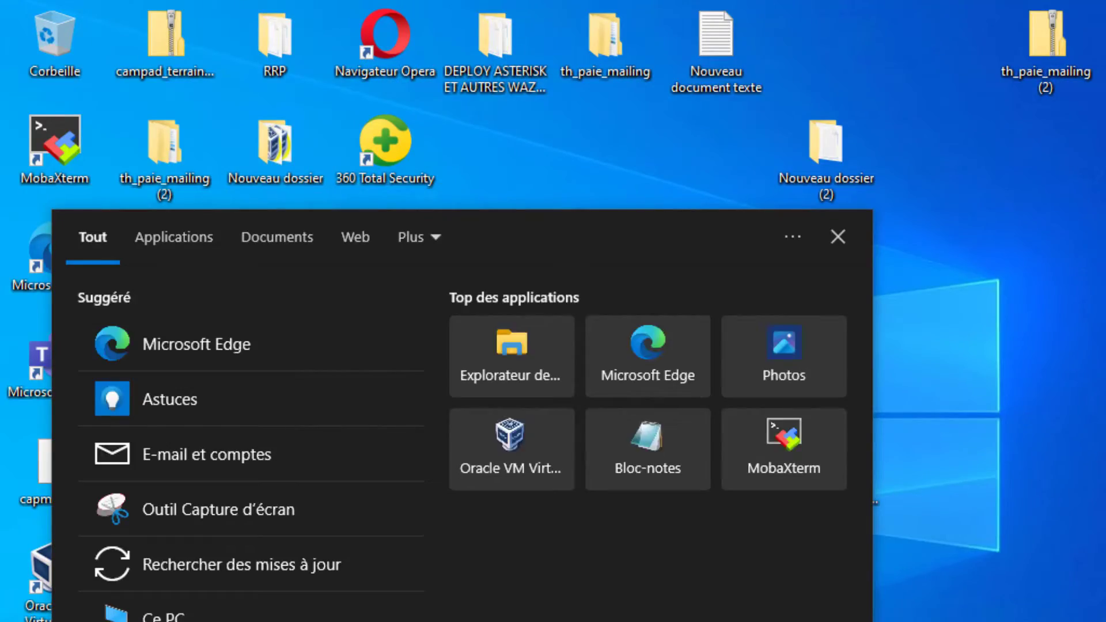
text(po)
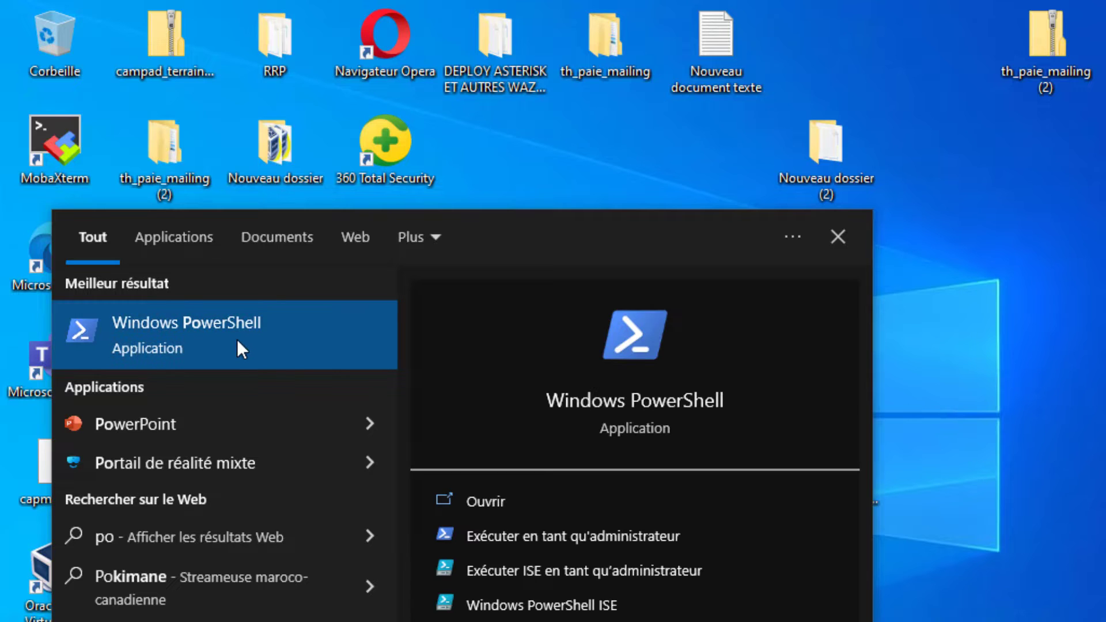
click(237, 340)
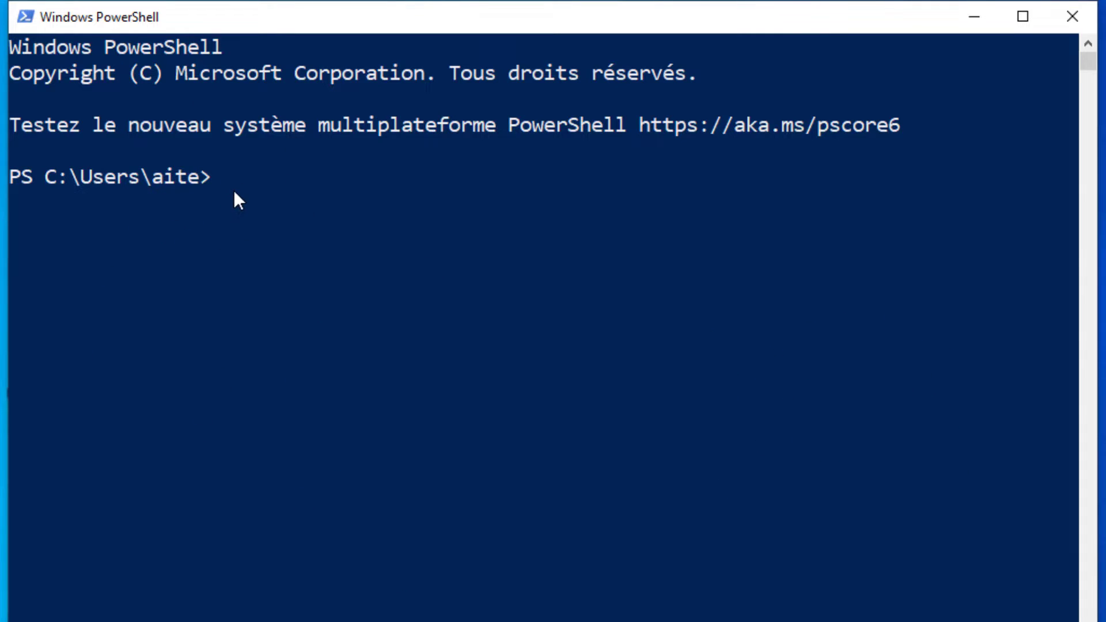
text(ipconfi)
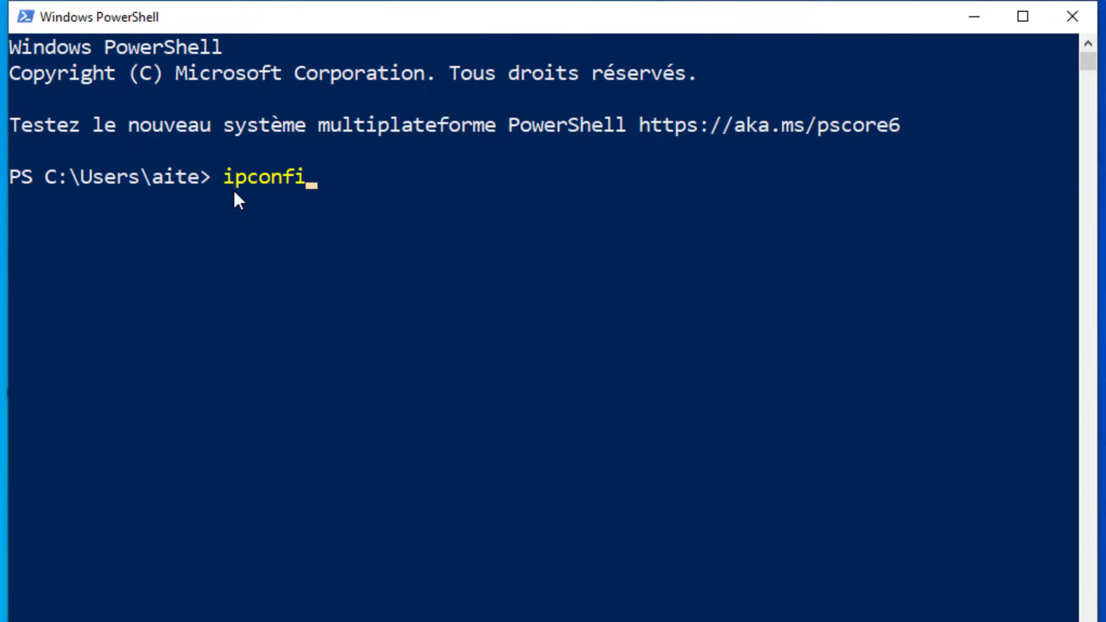
text(g)
key(Return)
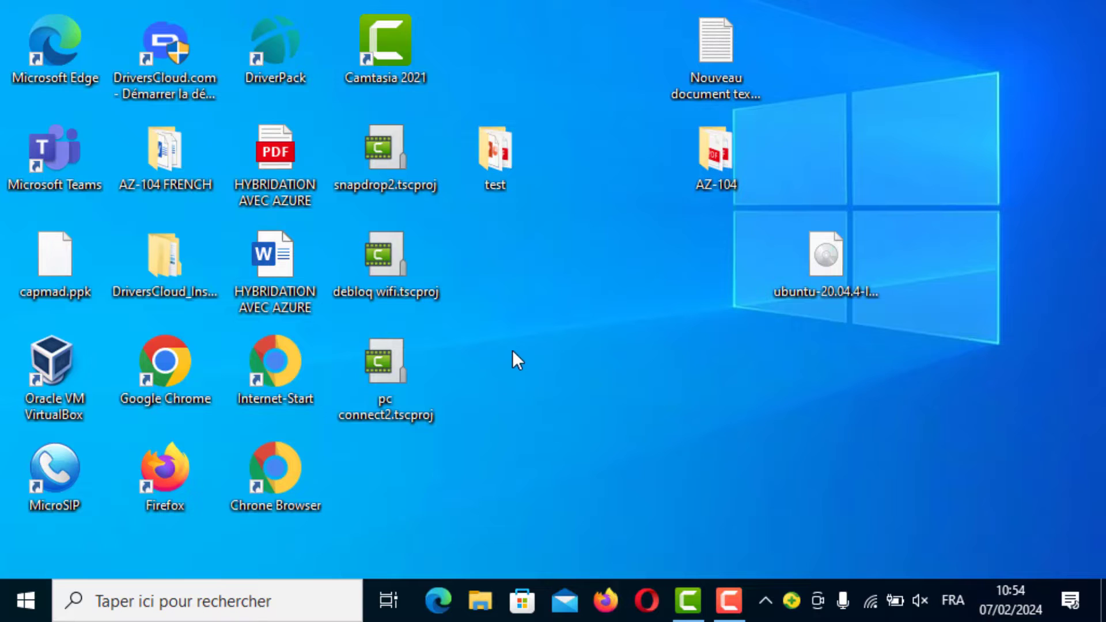
Open the properties of Ce PC from the file explorer and bring up its advanced system settings (Paramètres avancés du système)
click(482, 601)
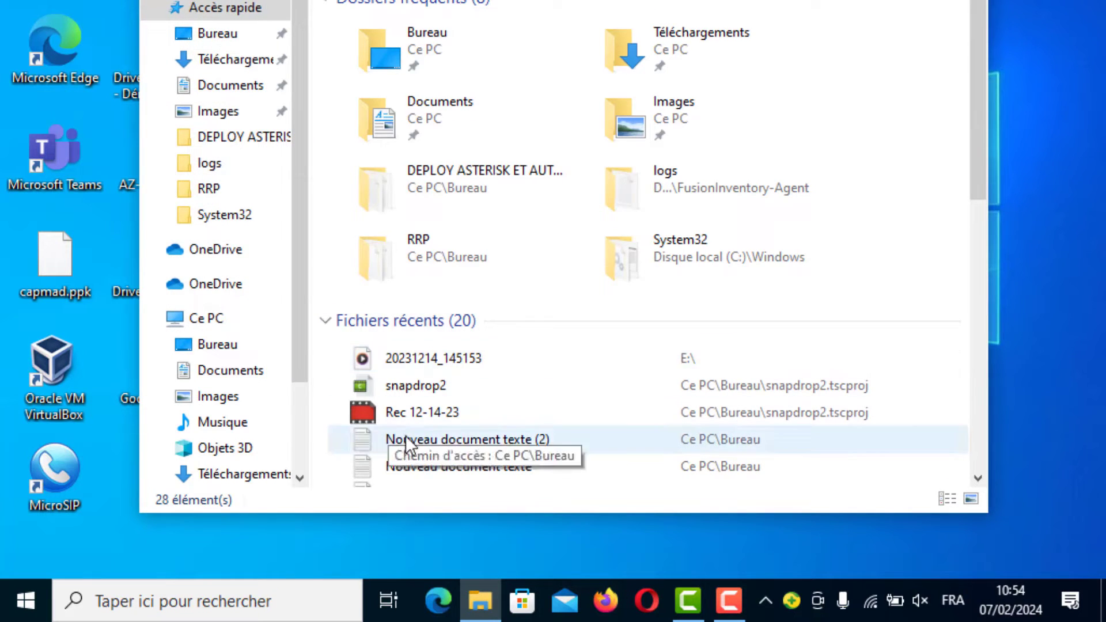
click(237, 319)
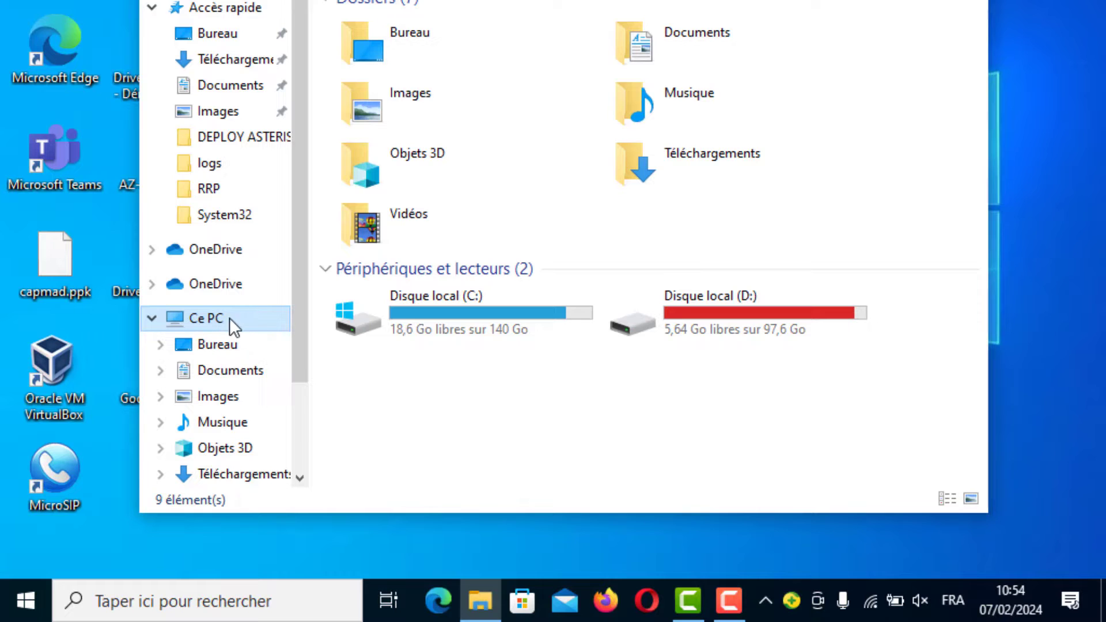
right_click(250, 316)
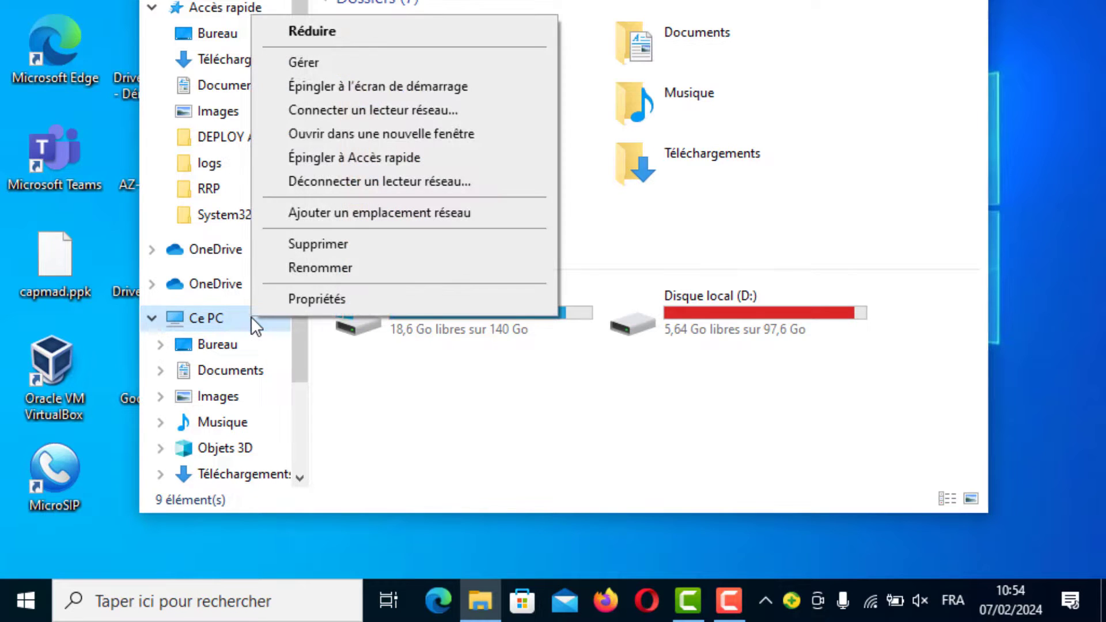
click(309, 300)
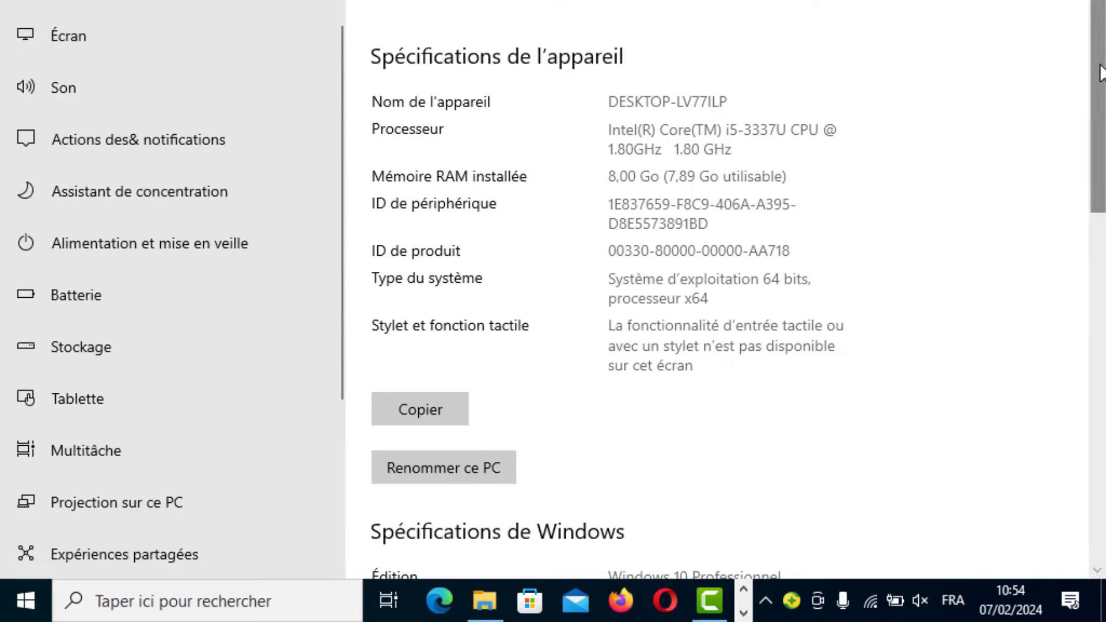
drag(1103, 72, 1089, 435)
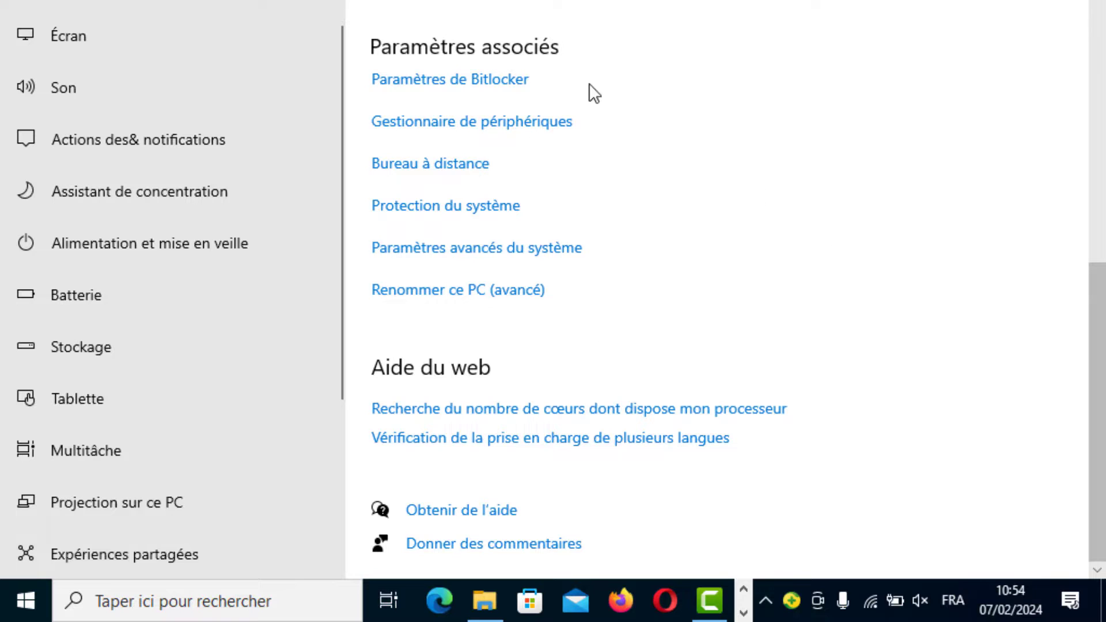
click(496, 289)
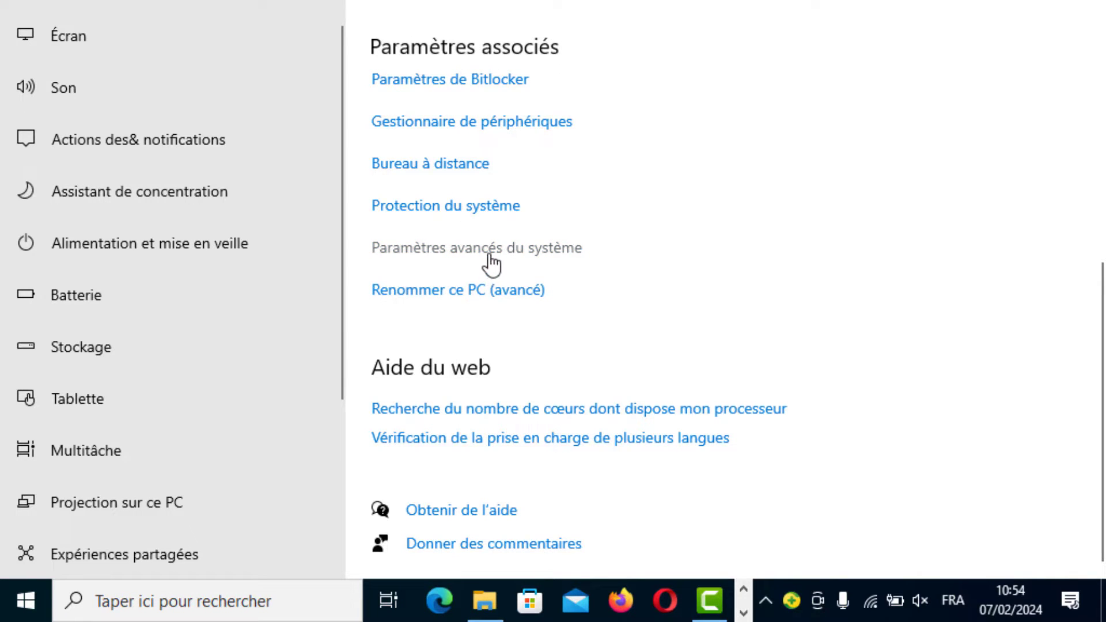
click(480, 262)
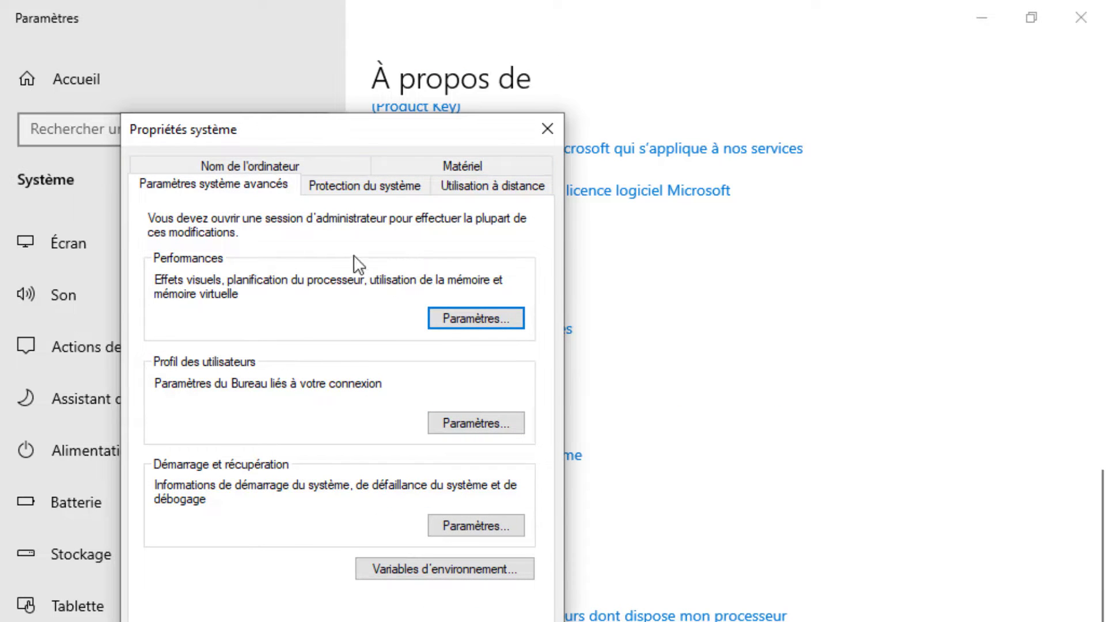
Allow Remote Desktop connections to this computer in the remote use settings and acknowledge the sleep mode notice
click(468, 187)
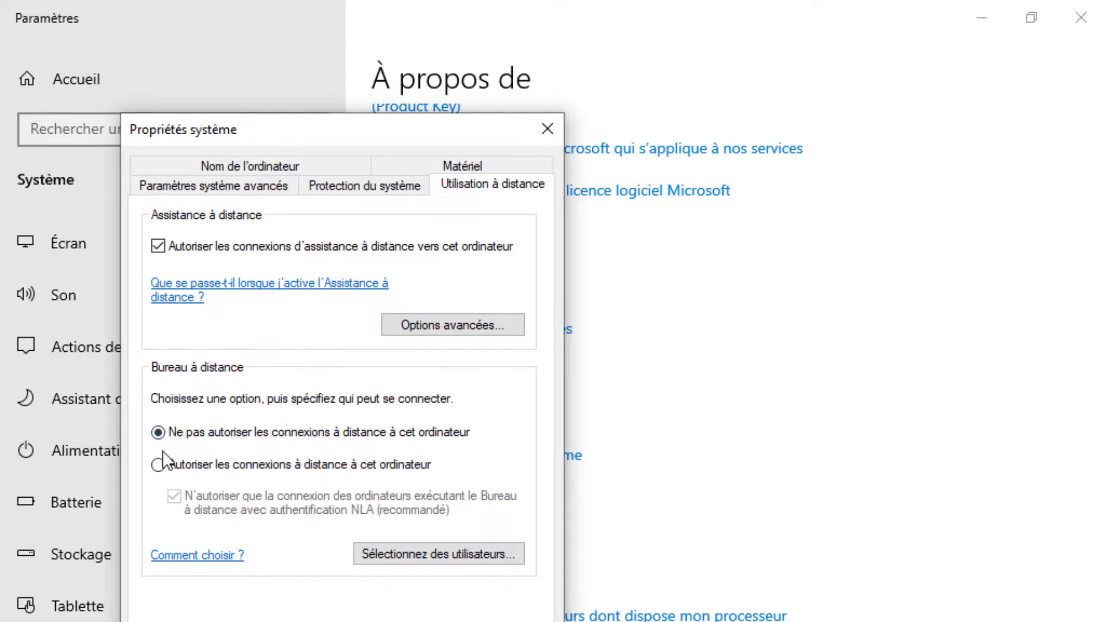
click(156, 465)
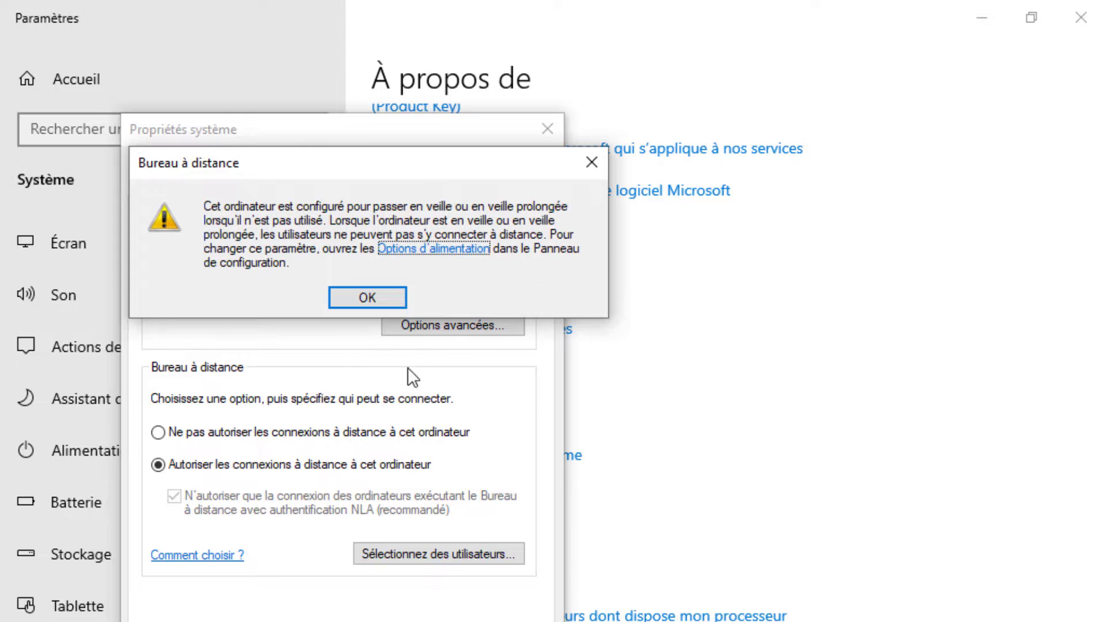
click(387, 302)
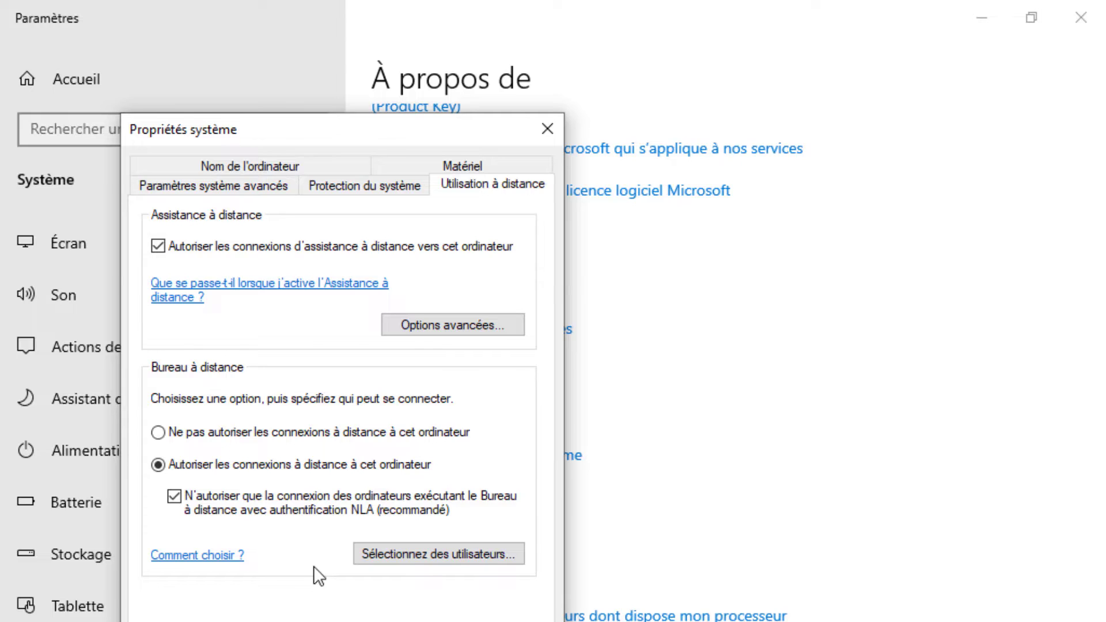
Add the group "Tout le monde" to the Remote Desktop users, picking it from an advanced search of the local accounts
click(445, 392)
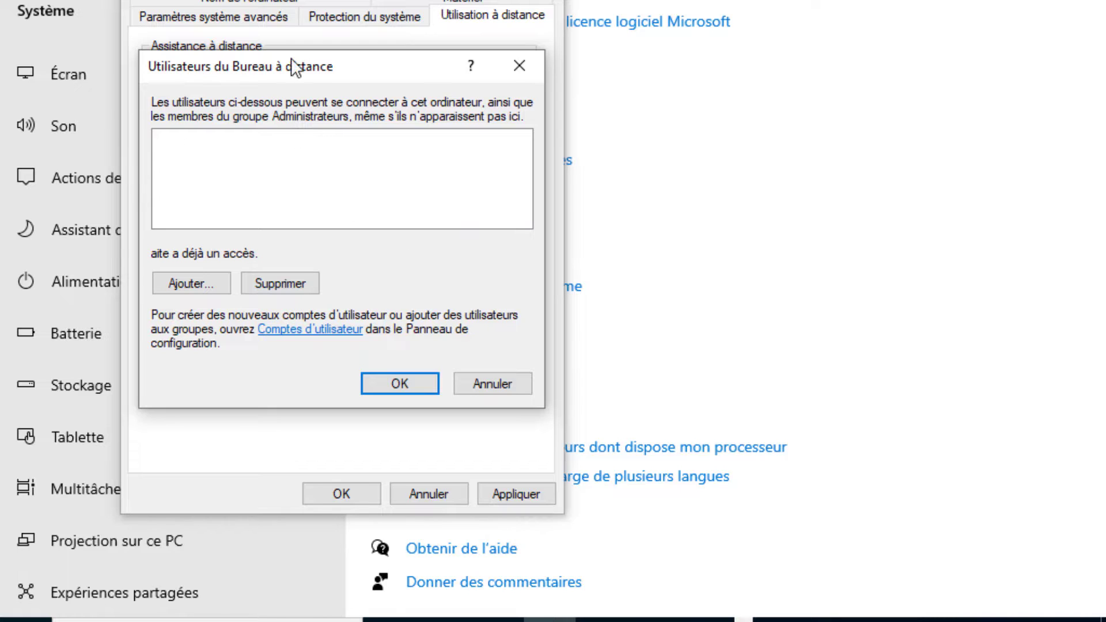
click(195, 282)
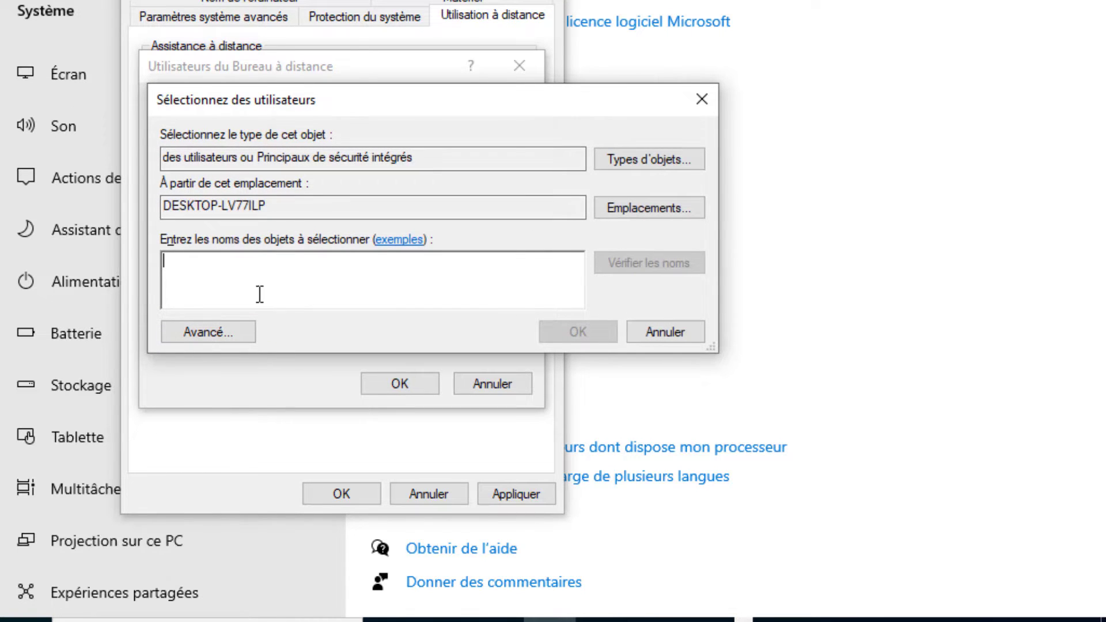
click(225, 329)
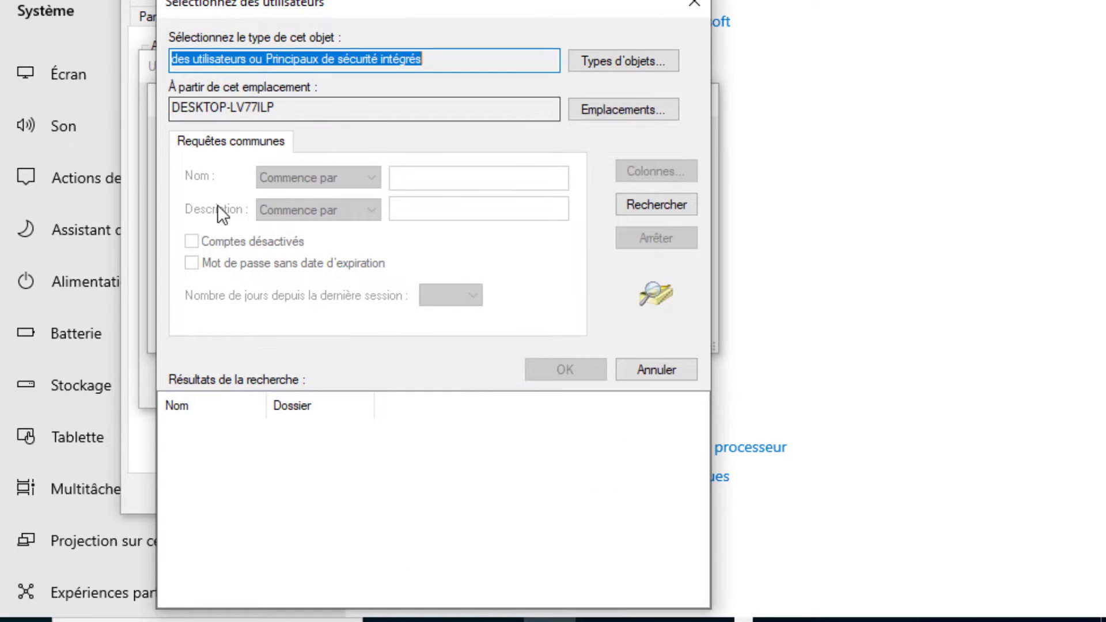
click(670, 205)
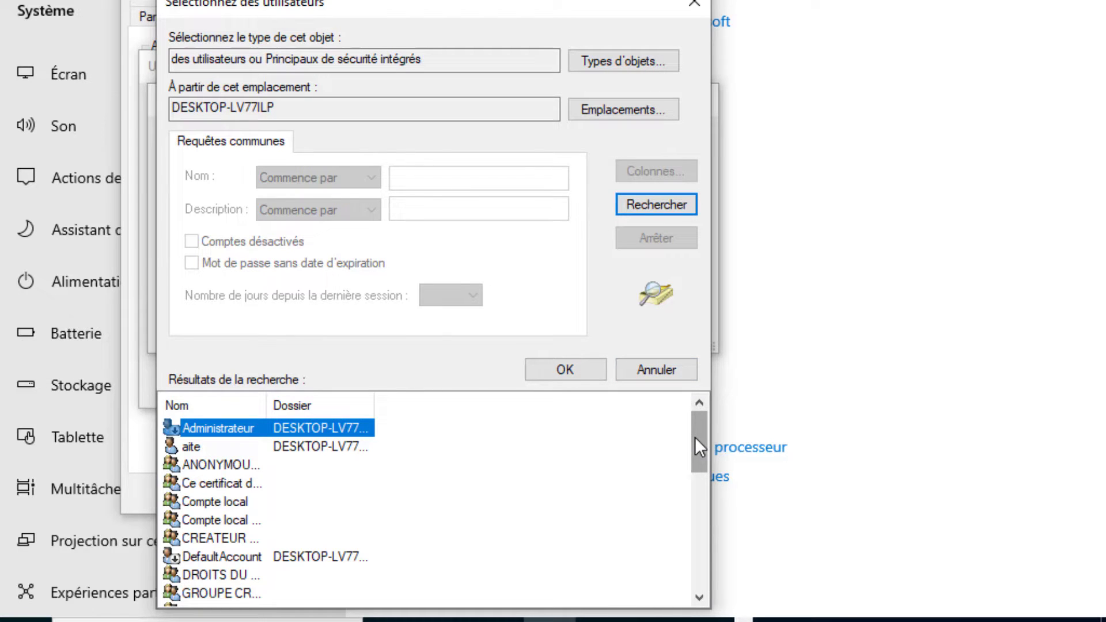
drag(695, 437, 693, 546)
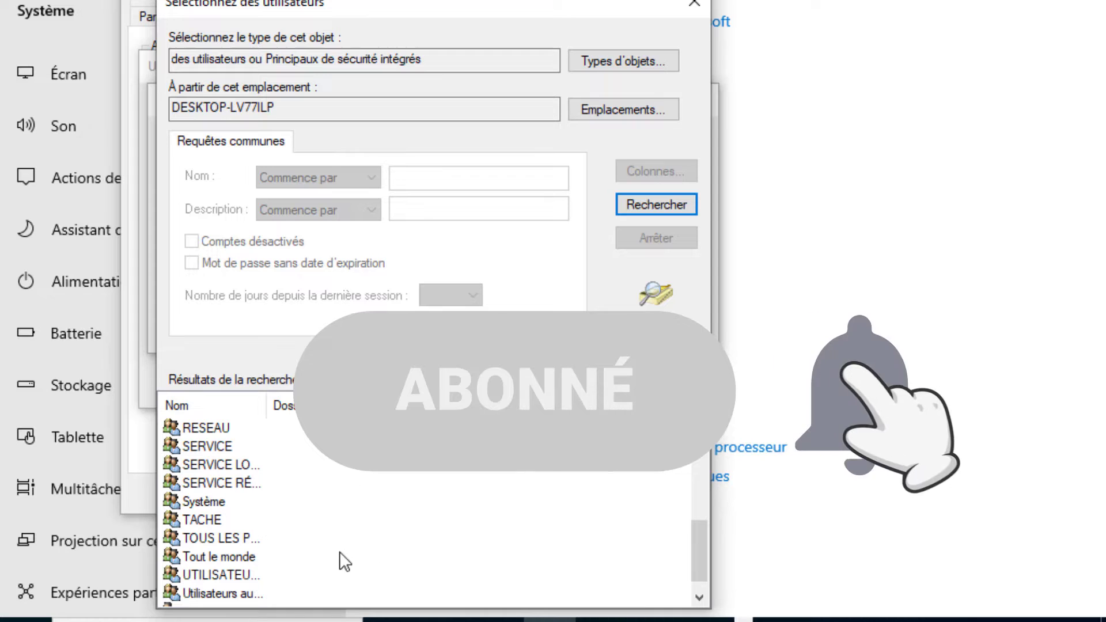
click(256, 558)
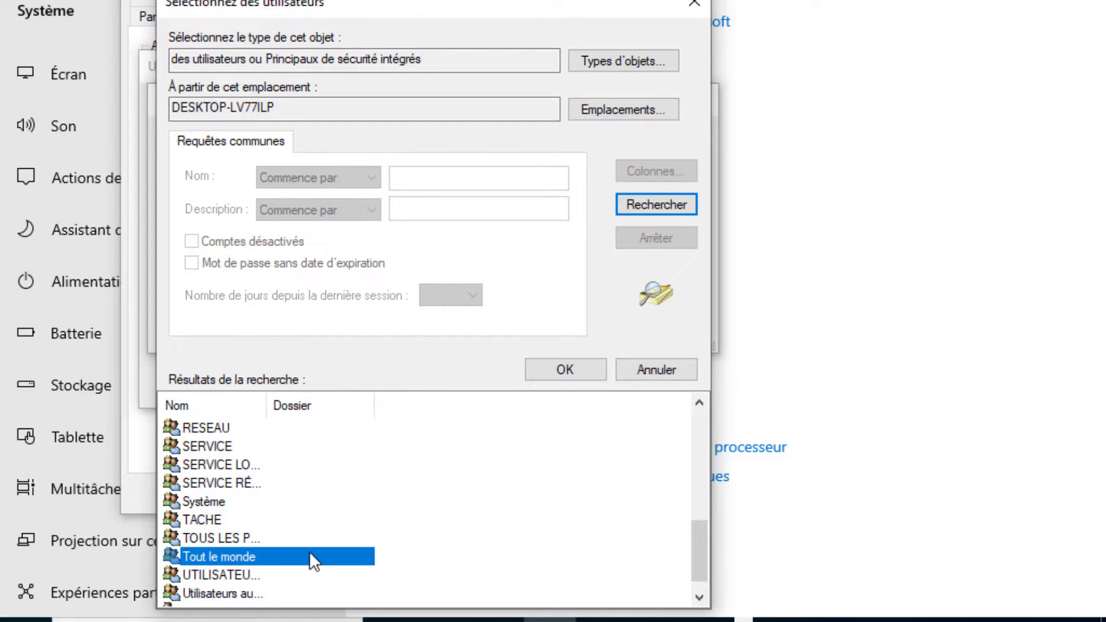
click(543, 371)
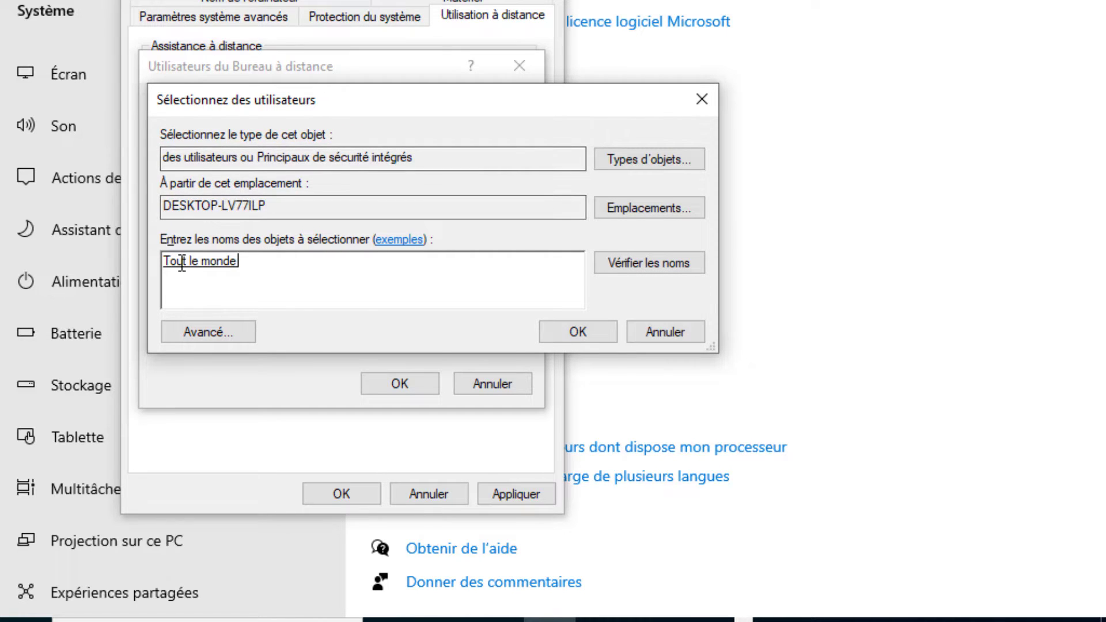
click(569, 332)
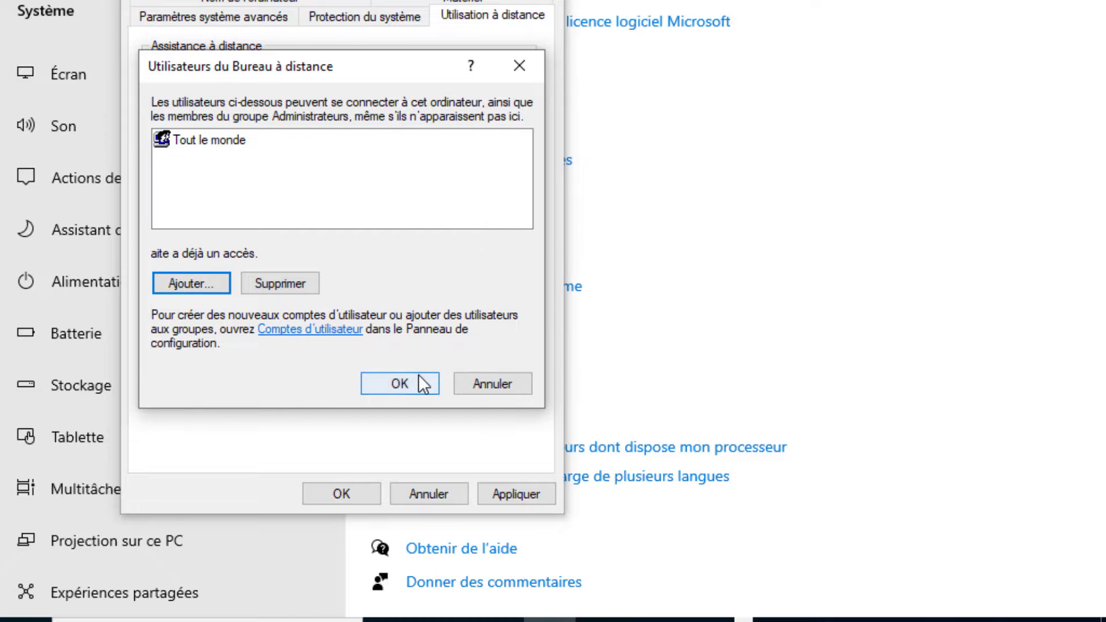
click(400, 384)
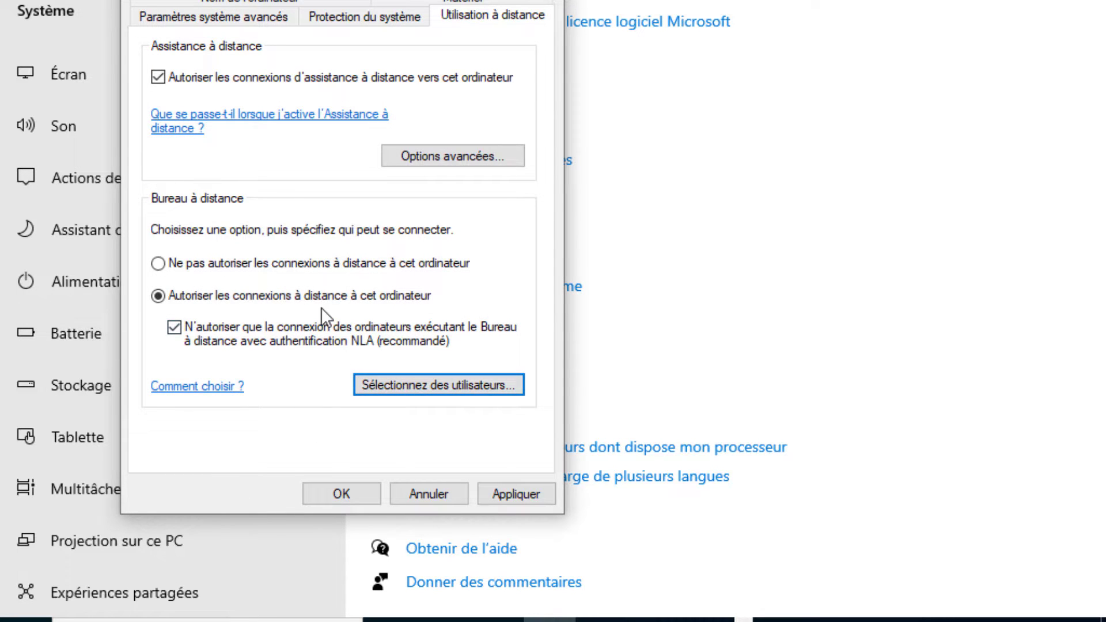
Apply and confirm the system properties changes, and close the remaining file explorer window
click(500, 496)
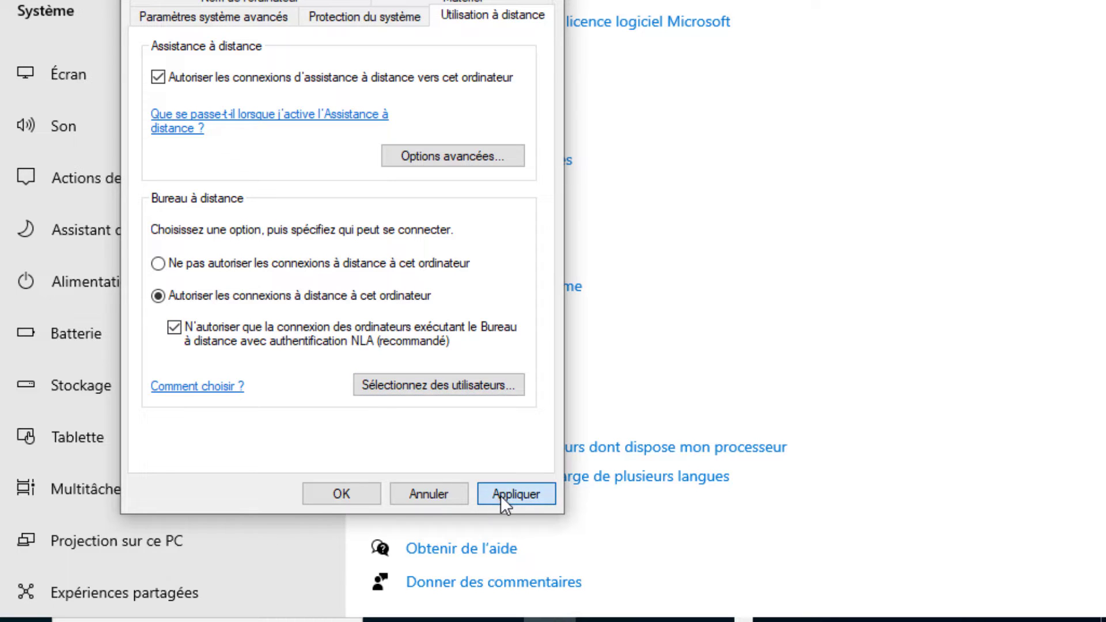
click(342, 494)
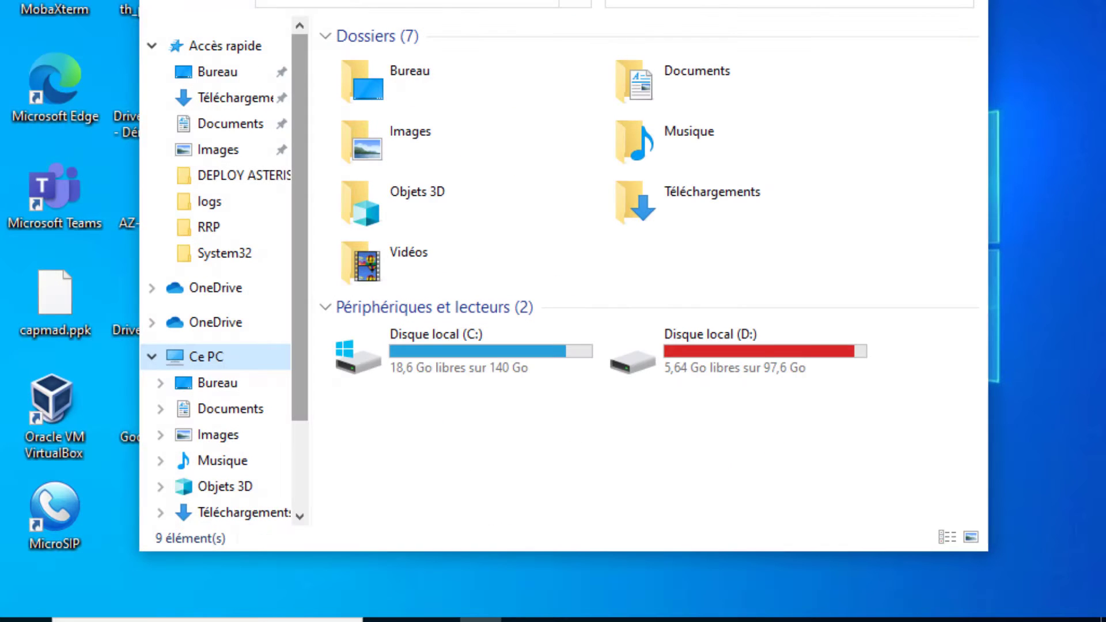
key(alt+F4)
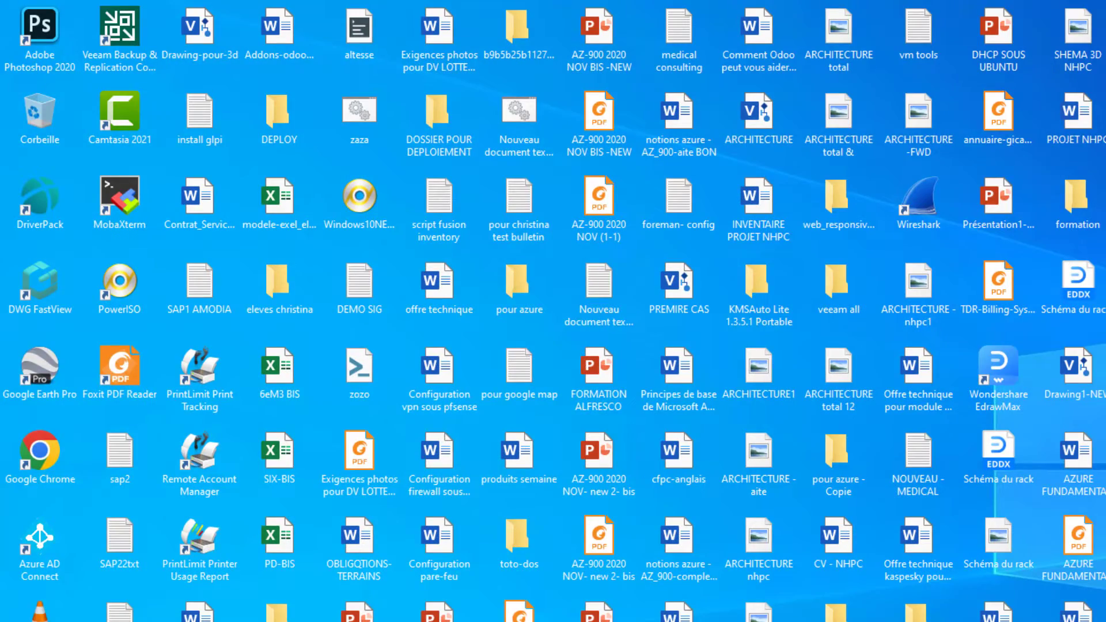
Search the computer for "bureau" and launch the Connexion Bureau à distance application
key(super+s)
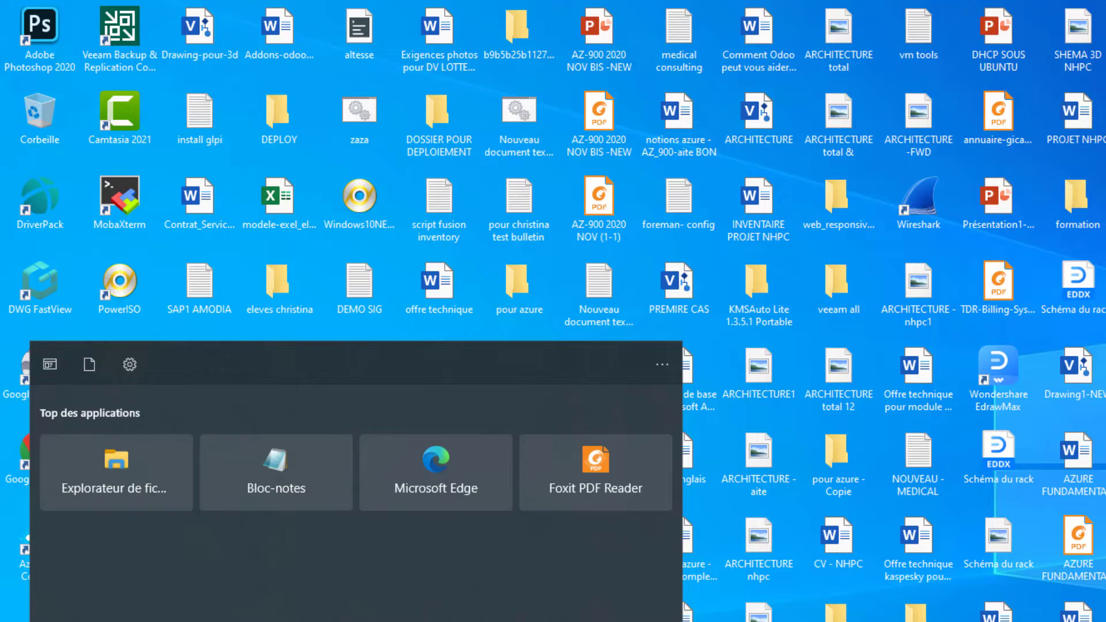
text(bureau)
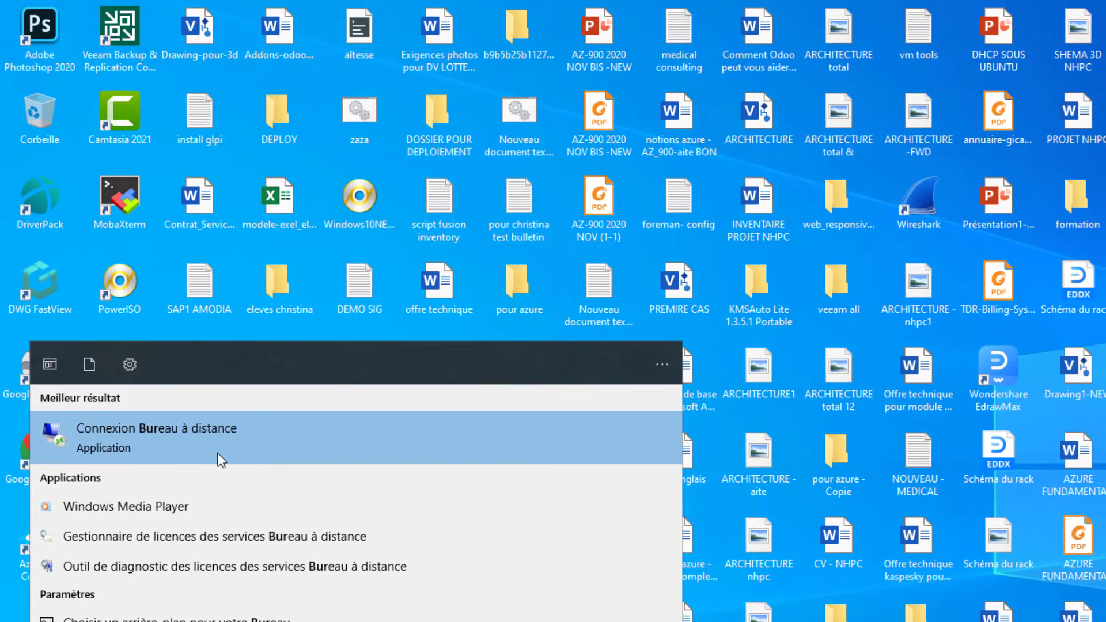
click(221, 461)
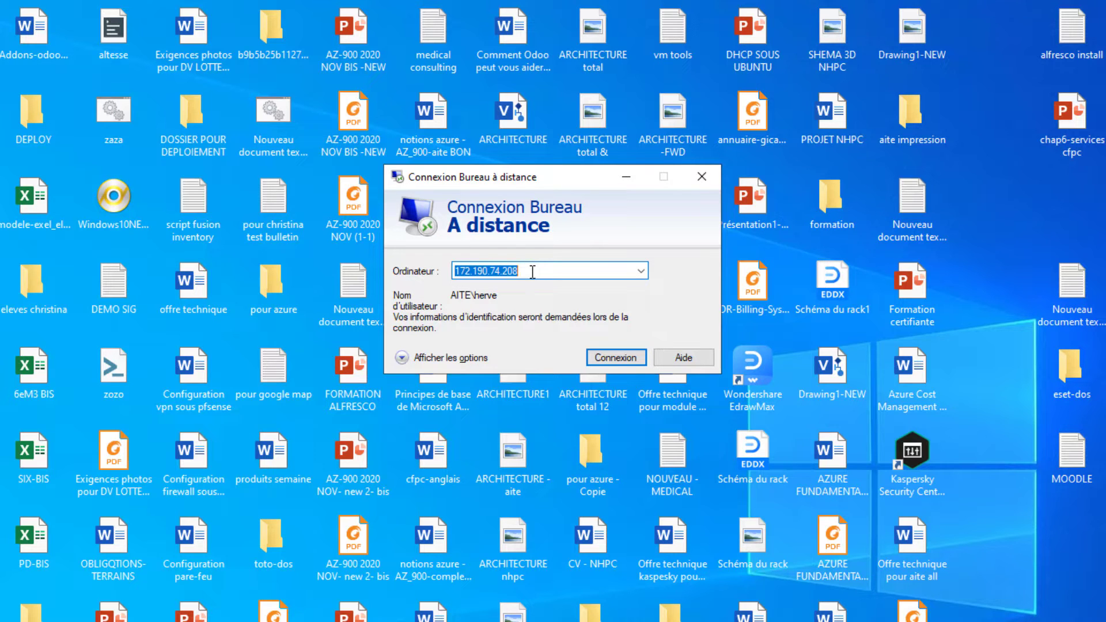
Replace the remote computer address with 192.168.1.148, connect to it, and accept the connection despite the certificate errors
key(BackSpace)
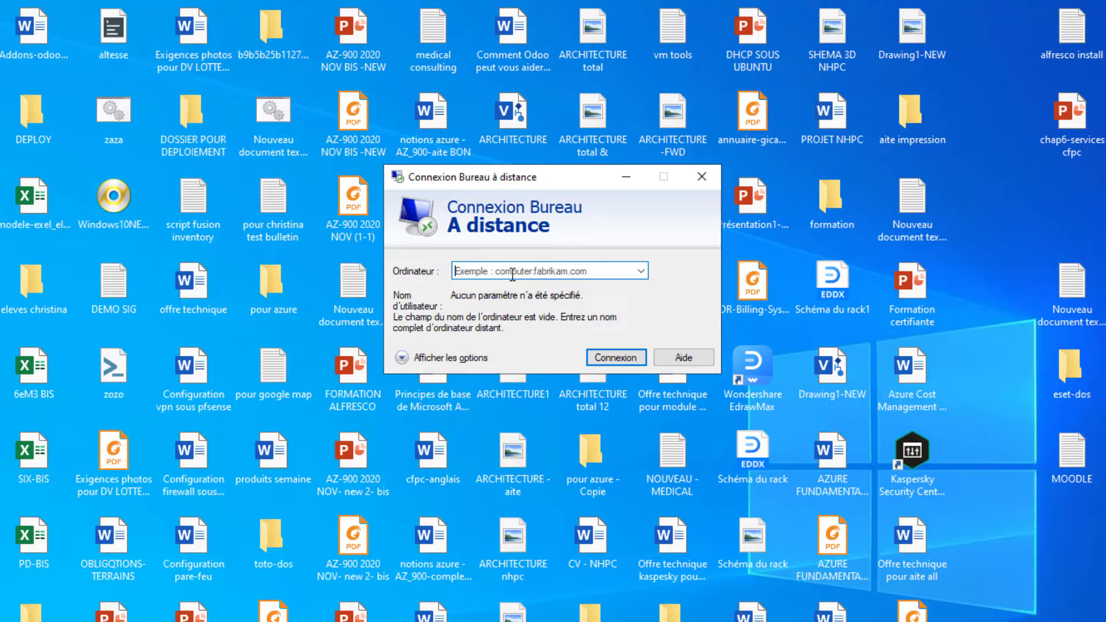
text(192.168.)
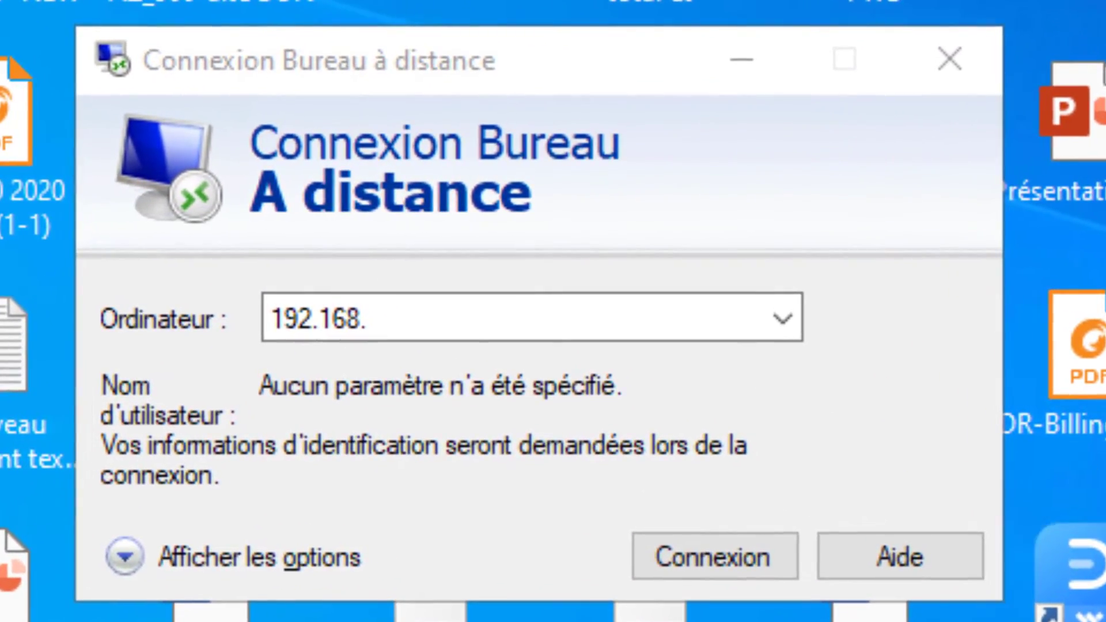
click(399, 321)
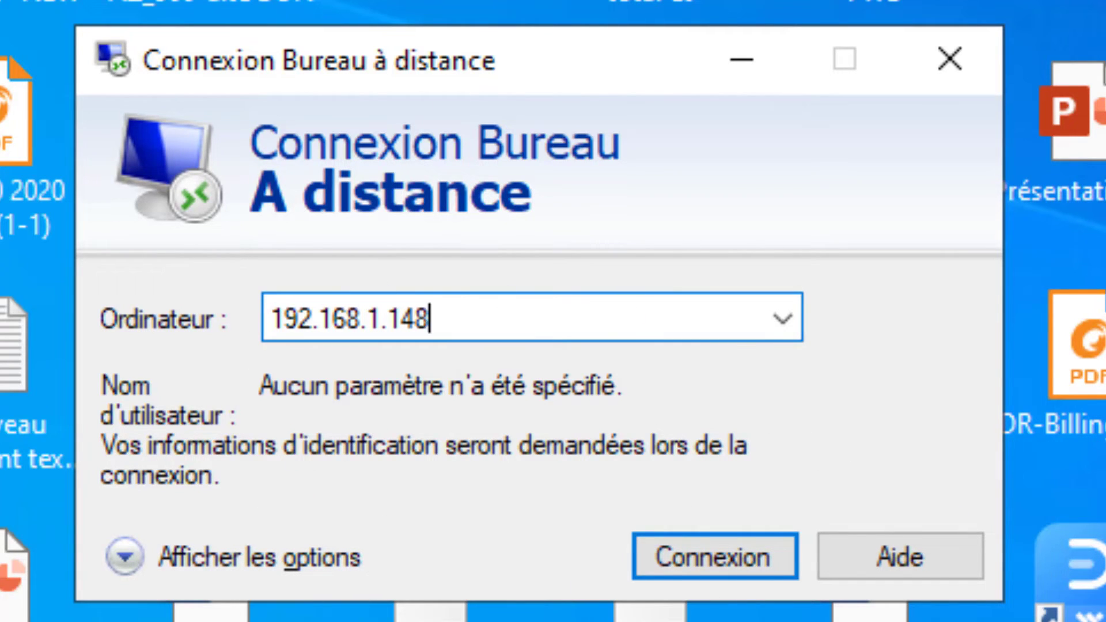
key(Return)
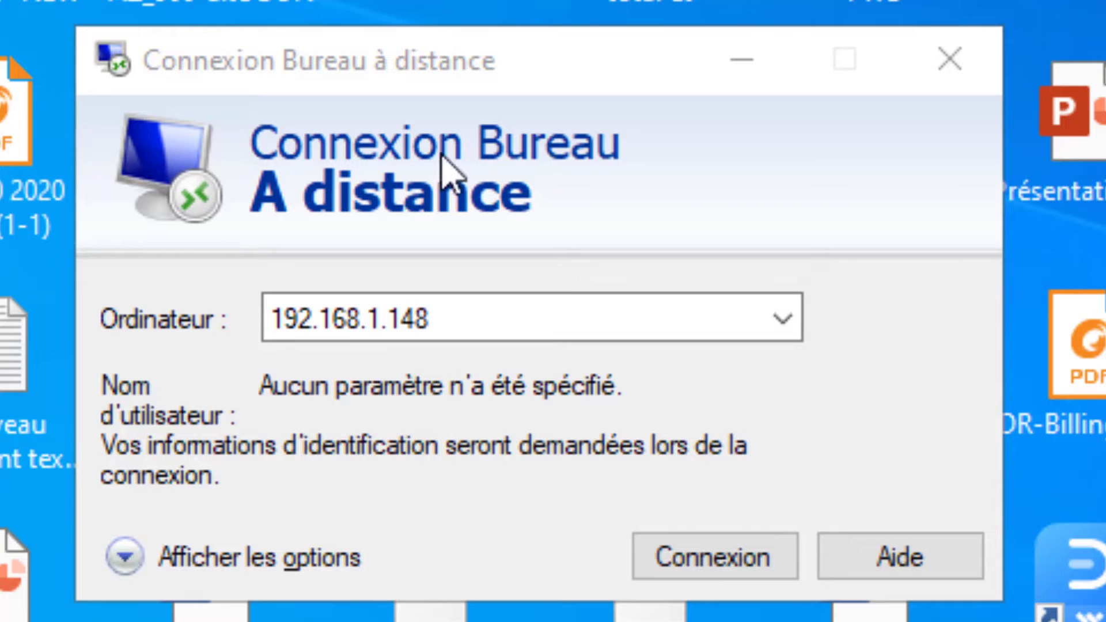
click(719, 570)
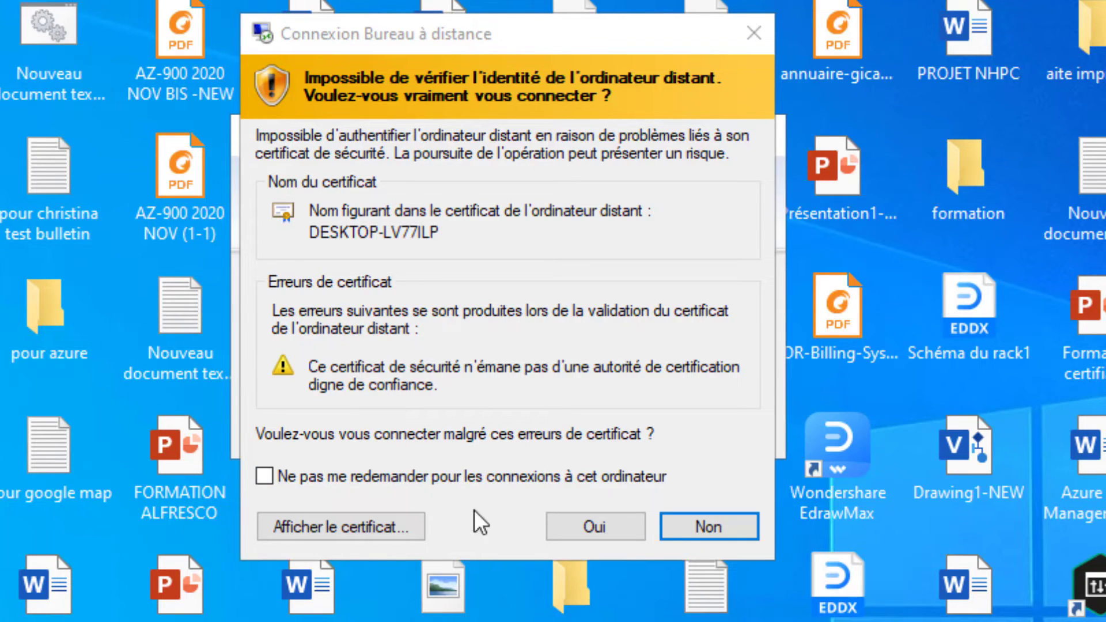
click(561, 534)
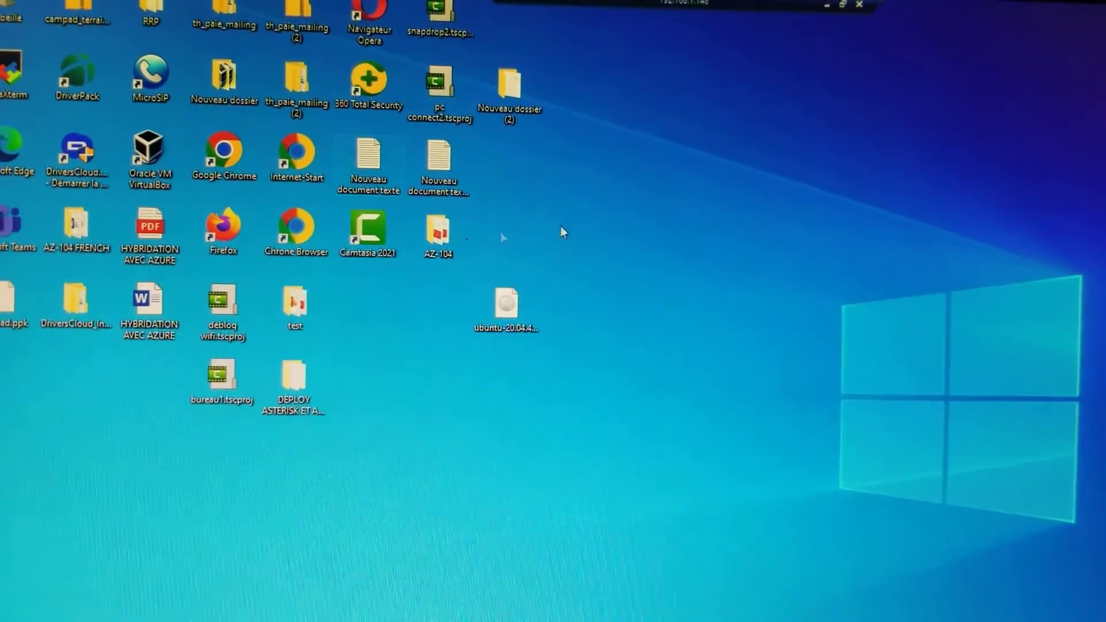
Create a new folder on the remote computer's desktop, keep its default name, and open it
right_click(661, 123)
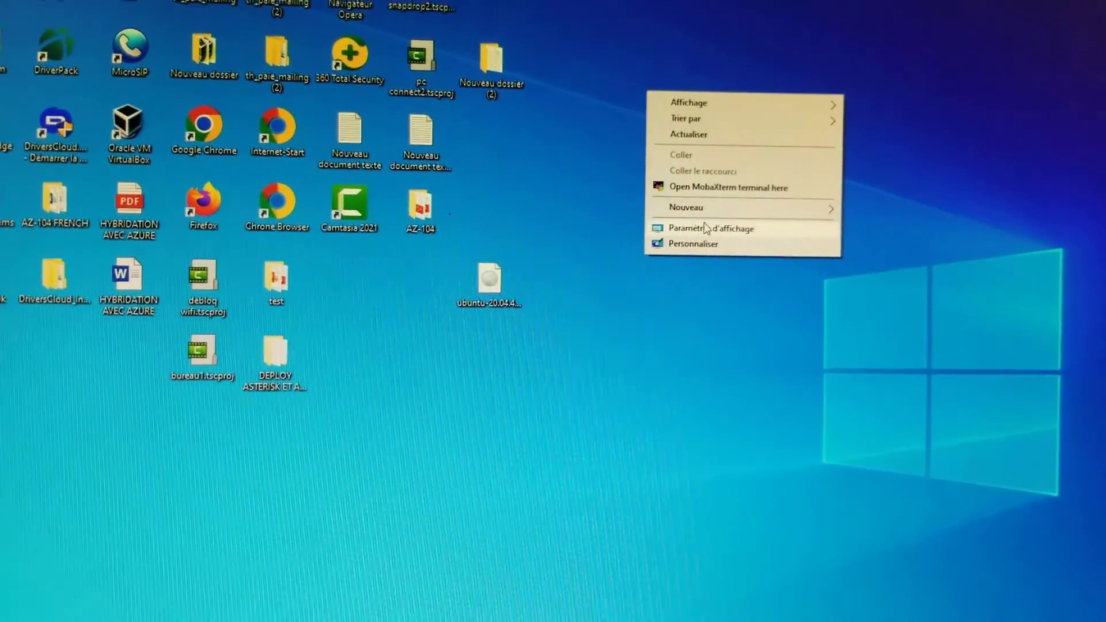
mouse_move(703, 207)
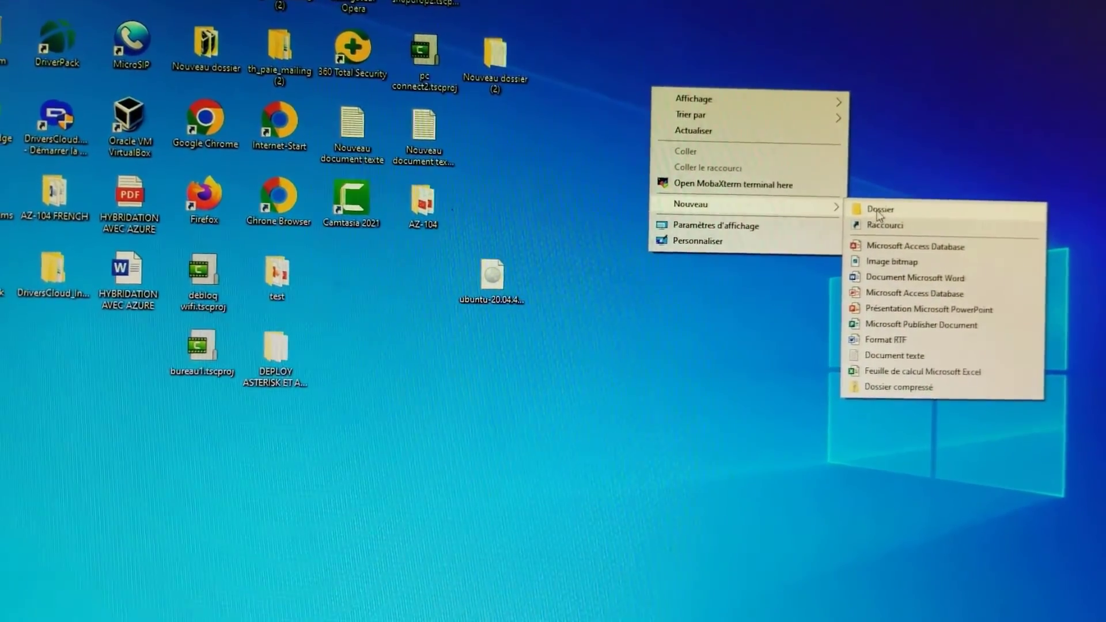
click(877, 212)
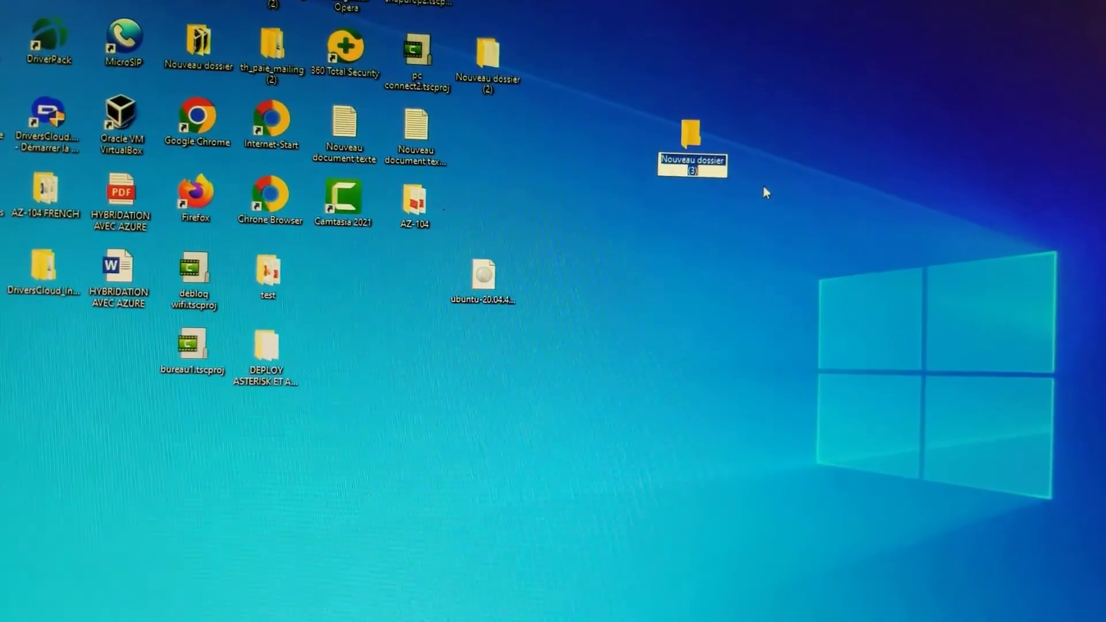
key(Return)
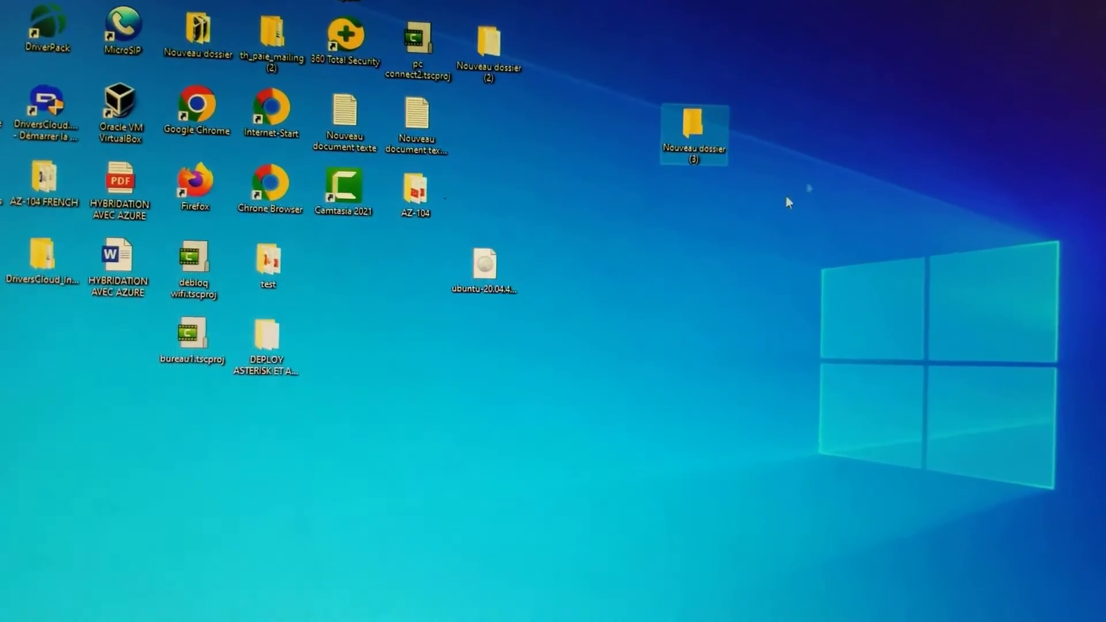
double_click(718, 151)
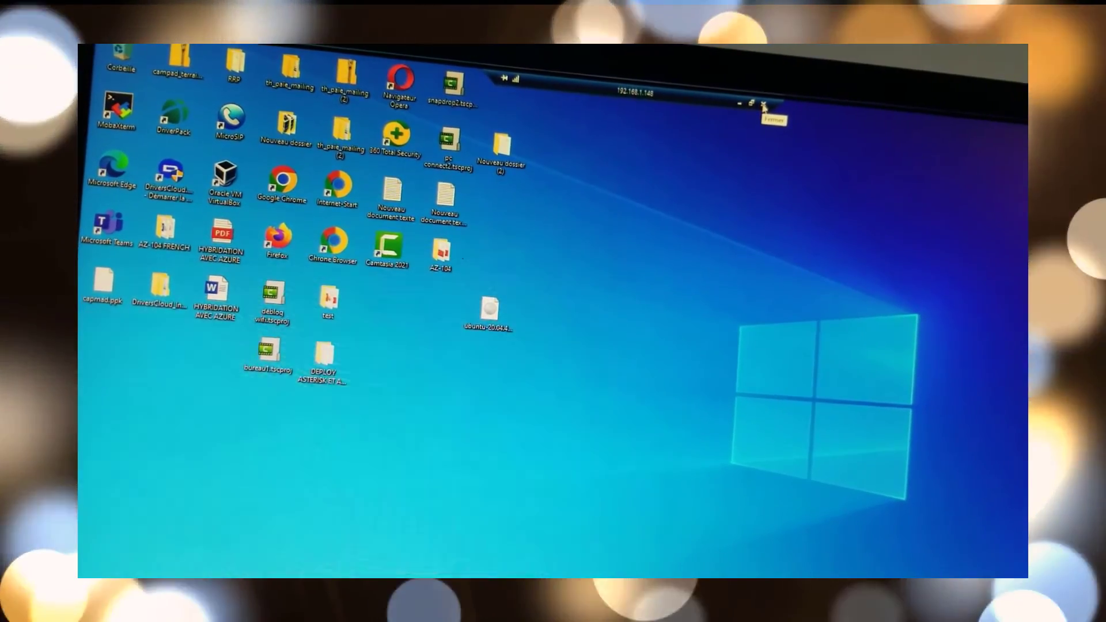
Close the remote session to 192.168.1.148 and confirm the disconnection
click(761, 107)
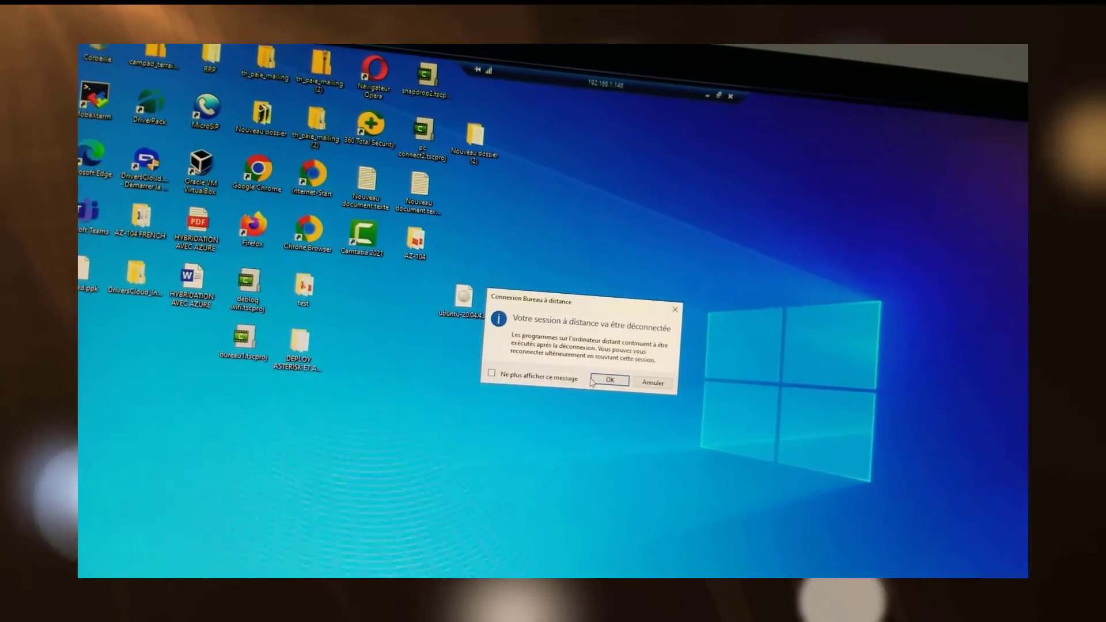
click(594, 380)
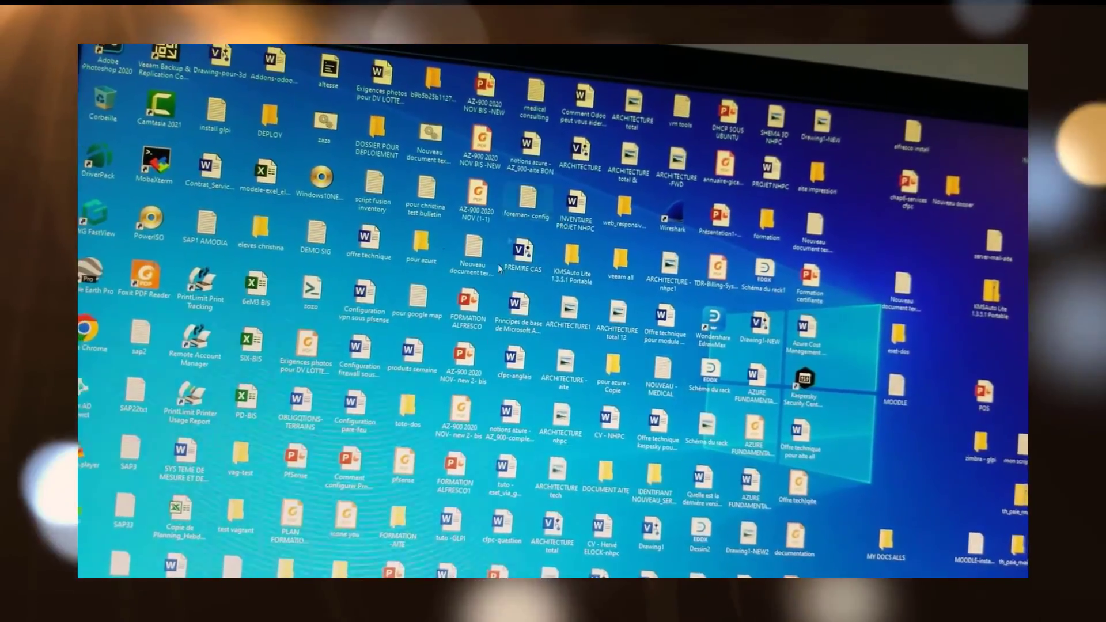